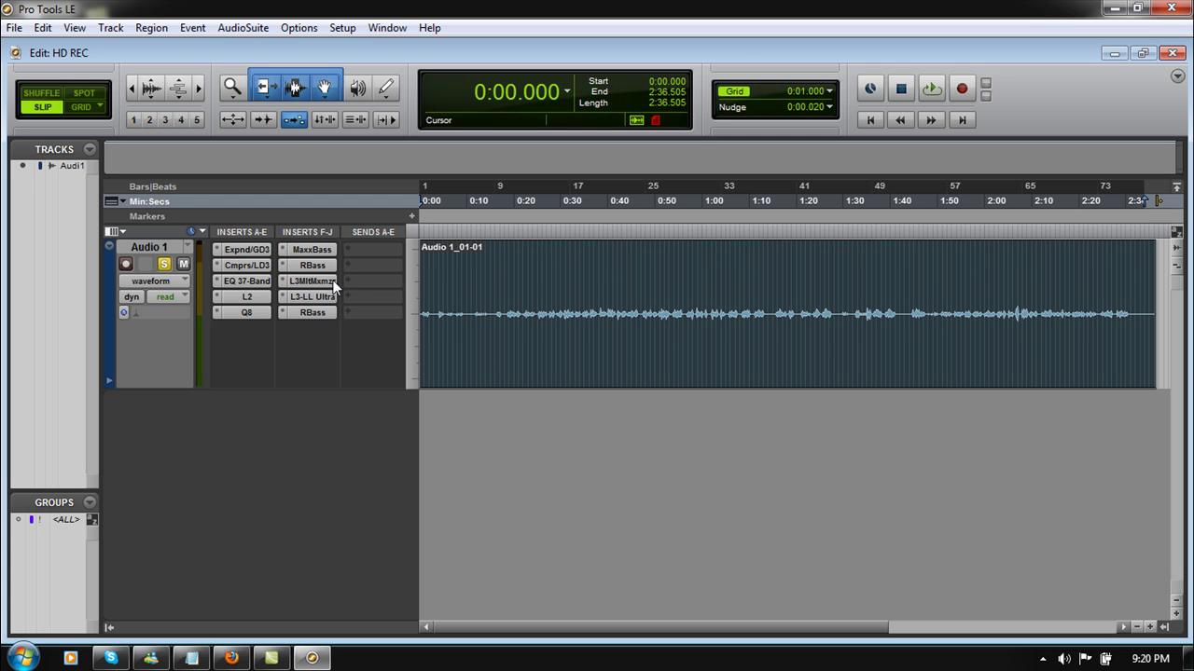
- Set the threshold of the Expander/Gate insert on Audio 1 to -54.0 dB and close the plug-in window
left_click(251, 250)
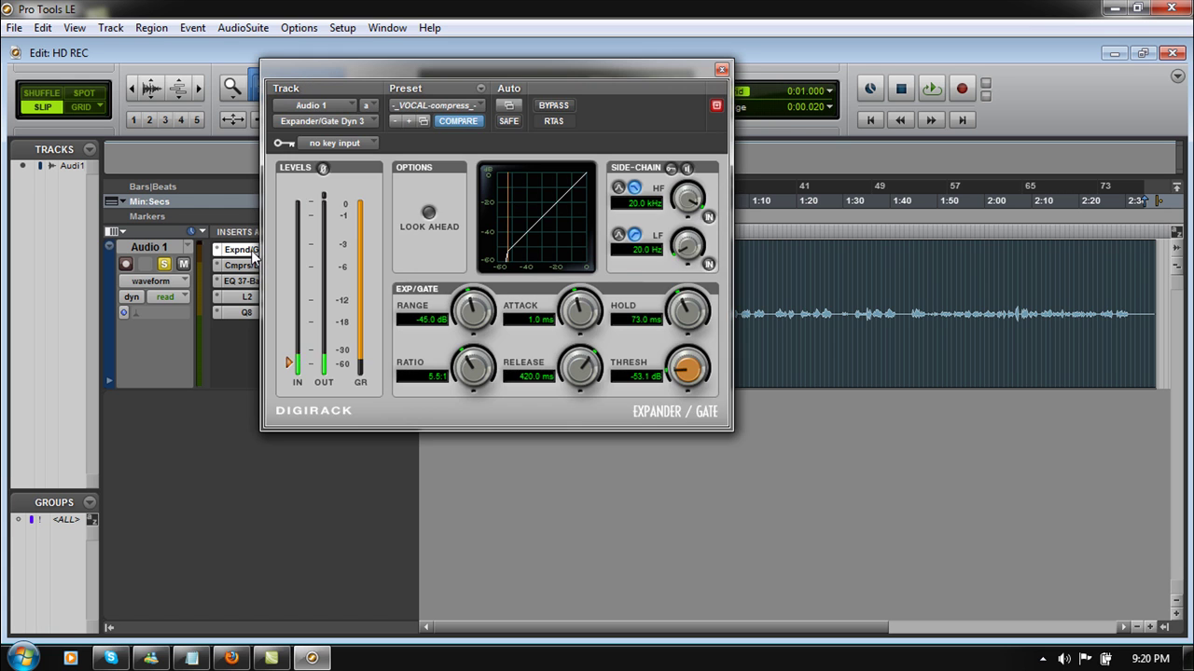
left_click_drag(483, 73, 532, 73)
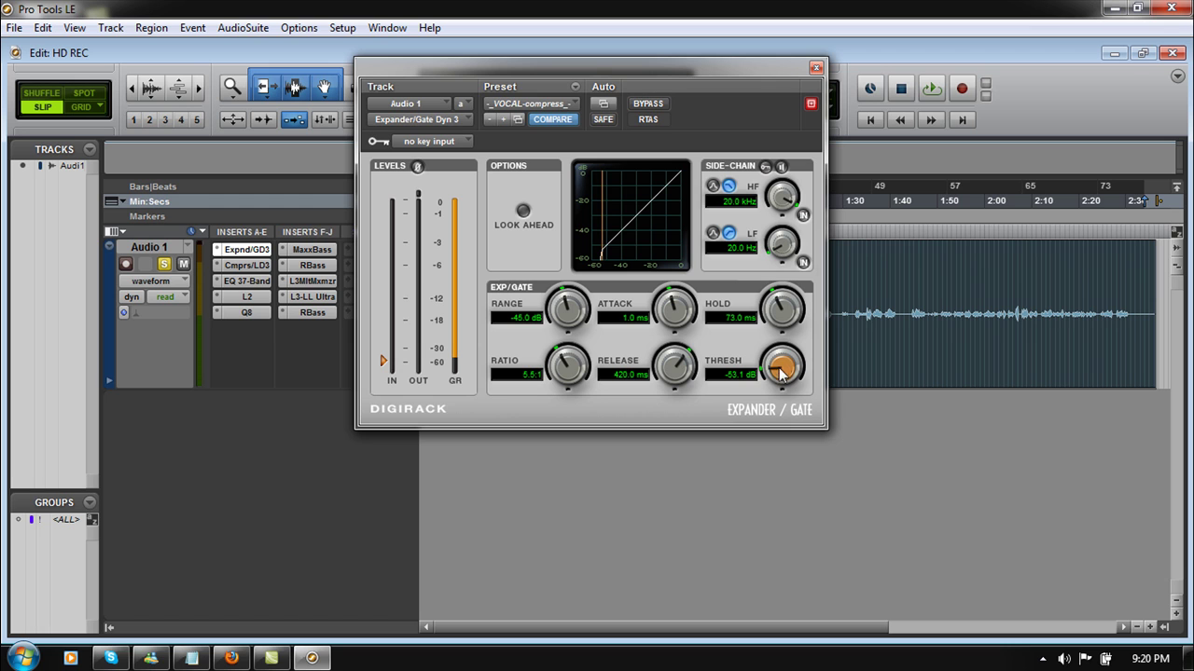
left_click_drag(773, 368, 773, 365)
left_click_drag(773, 368, 774, 373)
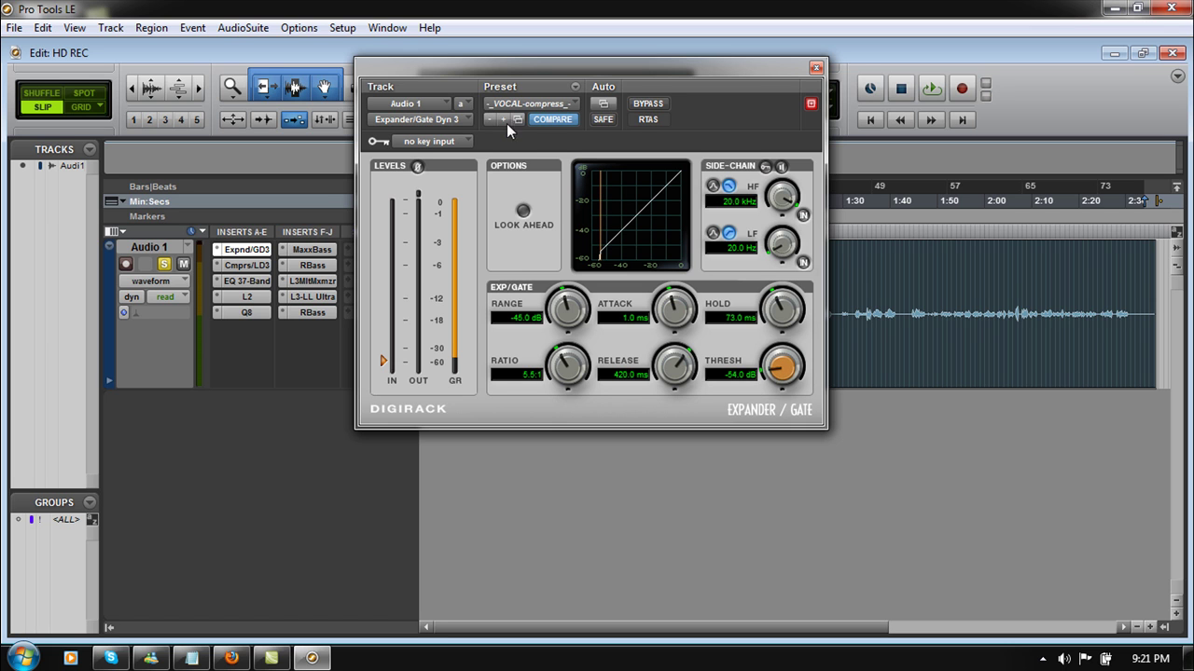
left_click(817, 69)
- Review the compressor insert and the settings of the 7-band EQ insert on Audio 1, closing each plug-in window
left_click(246, 265)
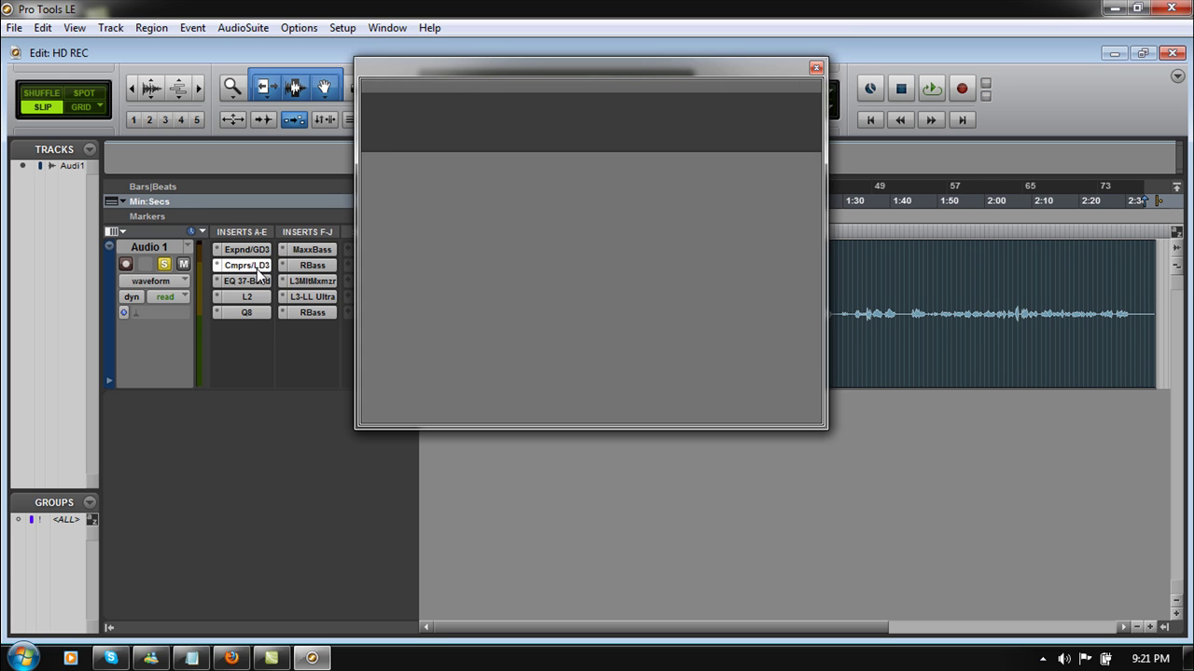
left_click(817, 71)
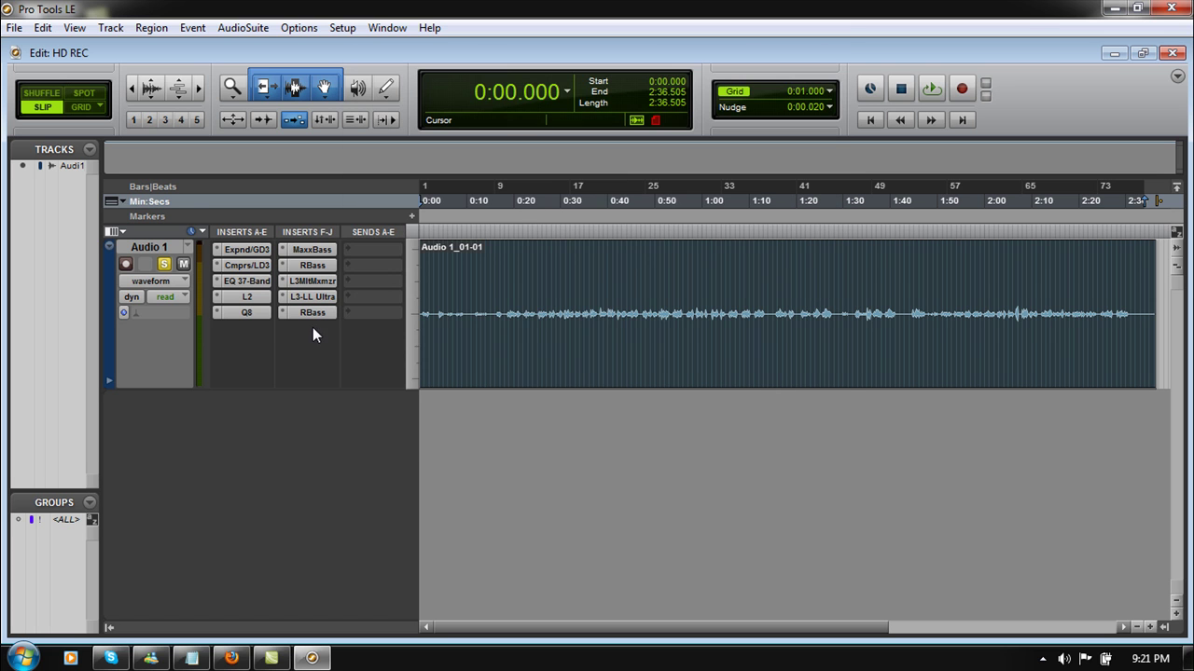
left_click(249, 280)
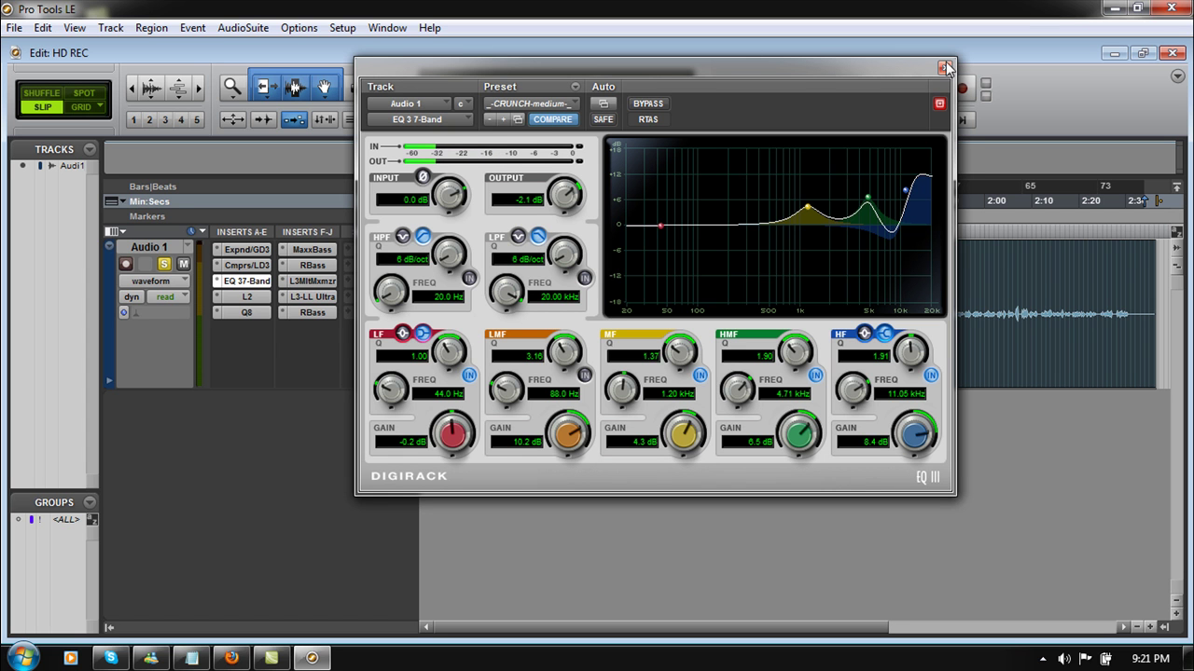
left_click(944, 68)
- Load the 16bit Moderate Limiting preset in the L2 Ultramaximizer insert and set its out ceiling to -2.6
left_click(242, 299)
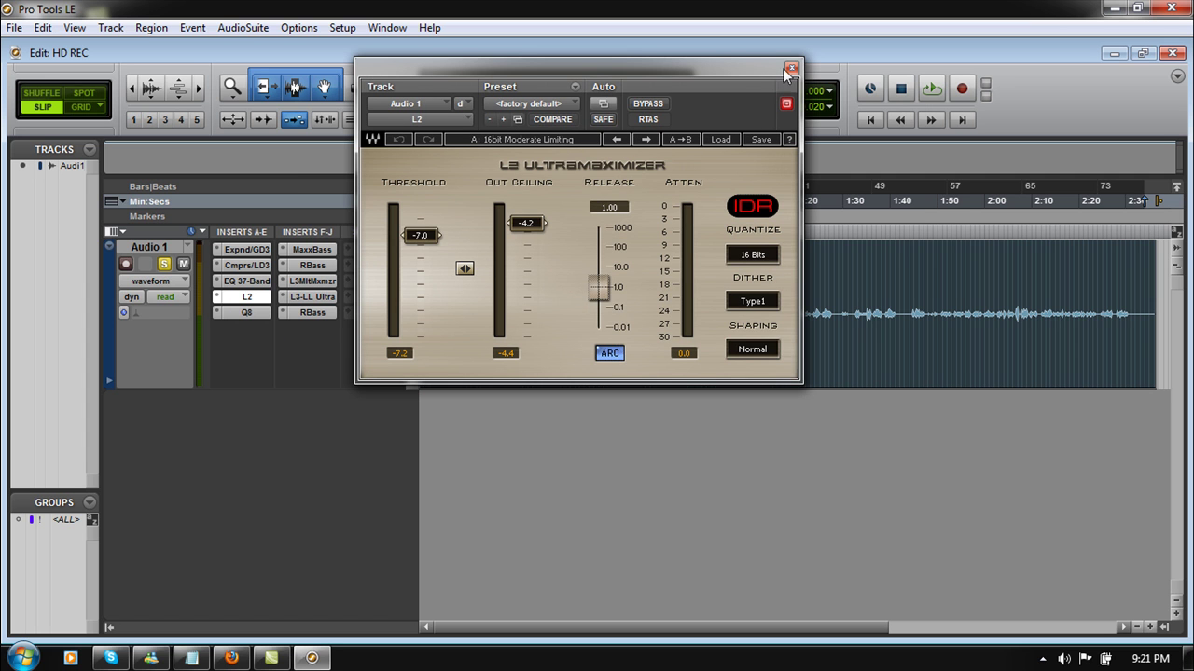
left_click_drag(716, 64, 840, 123)
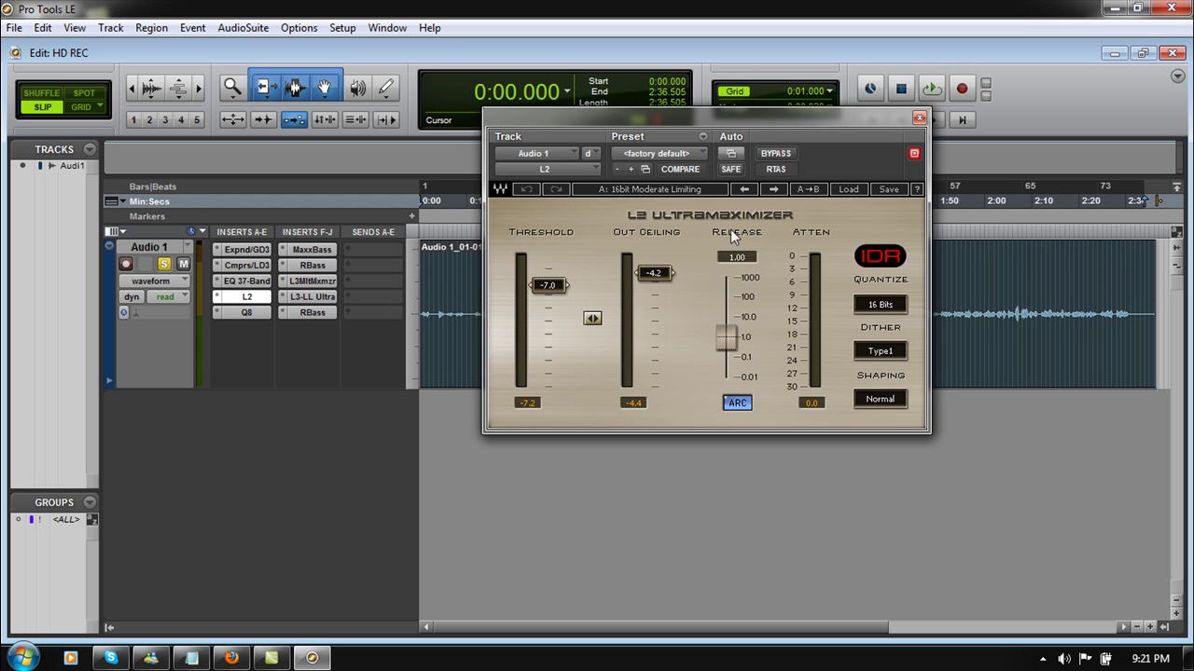
left_click(844, 189)
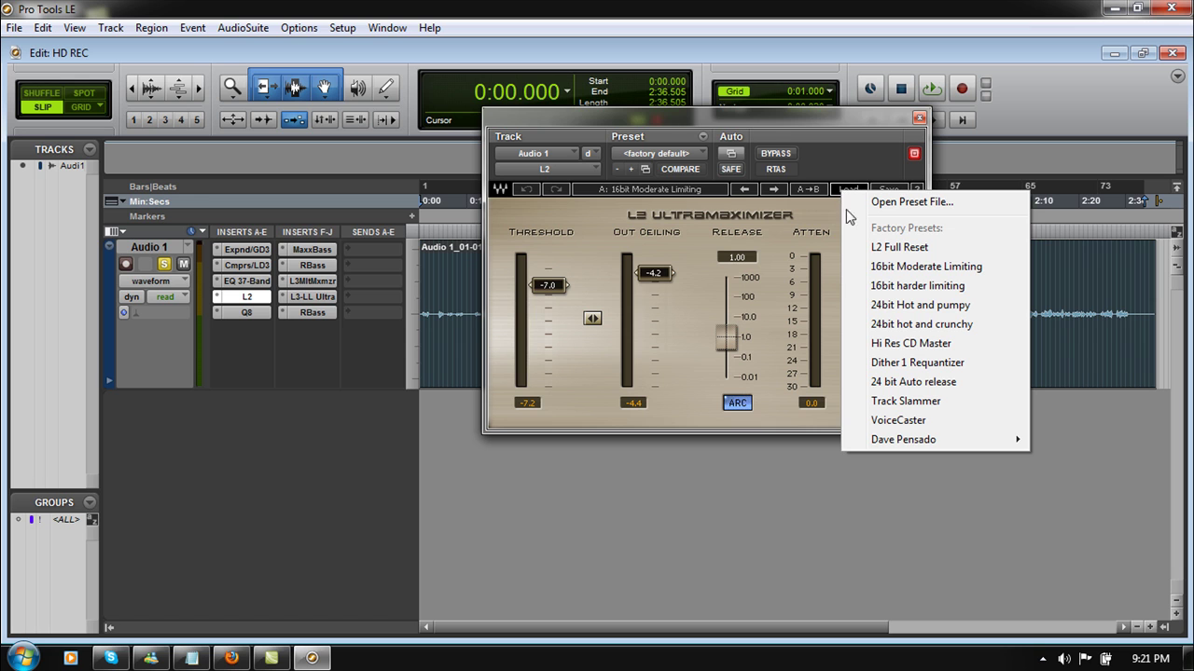
left_click(889, 267)
left_click_drag(661, 260, 661, 268)
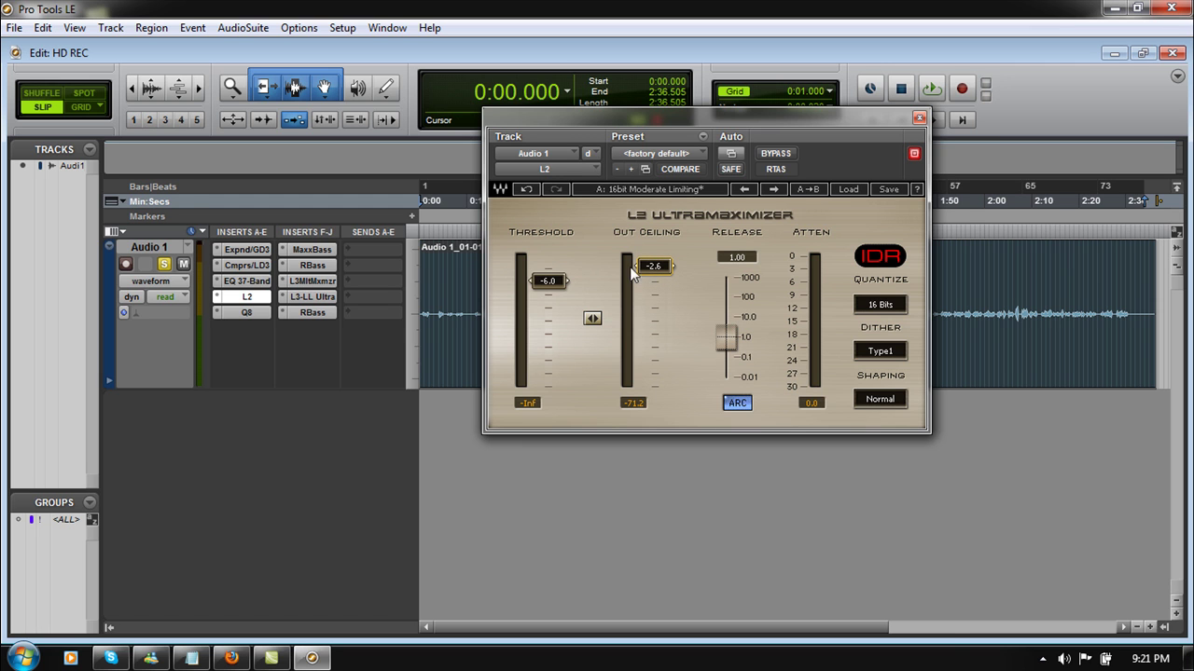
- Review the settings of the Q8 equalizer, MaxxBass, first RBass and L3 Multimaximizer inserts on Audio 1
left_click(247, 313)
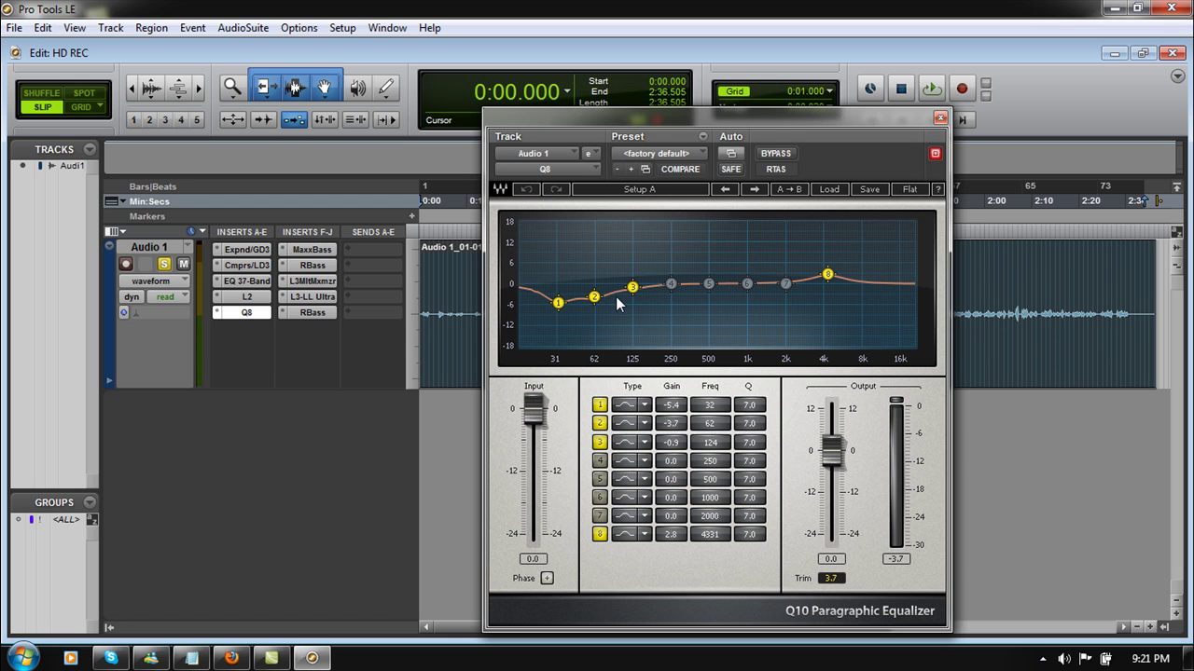
left_click(320, 252)
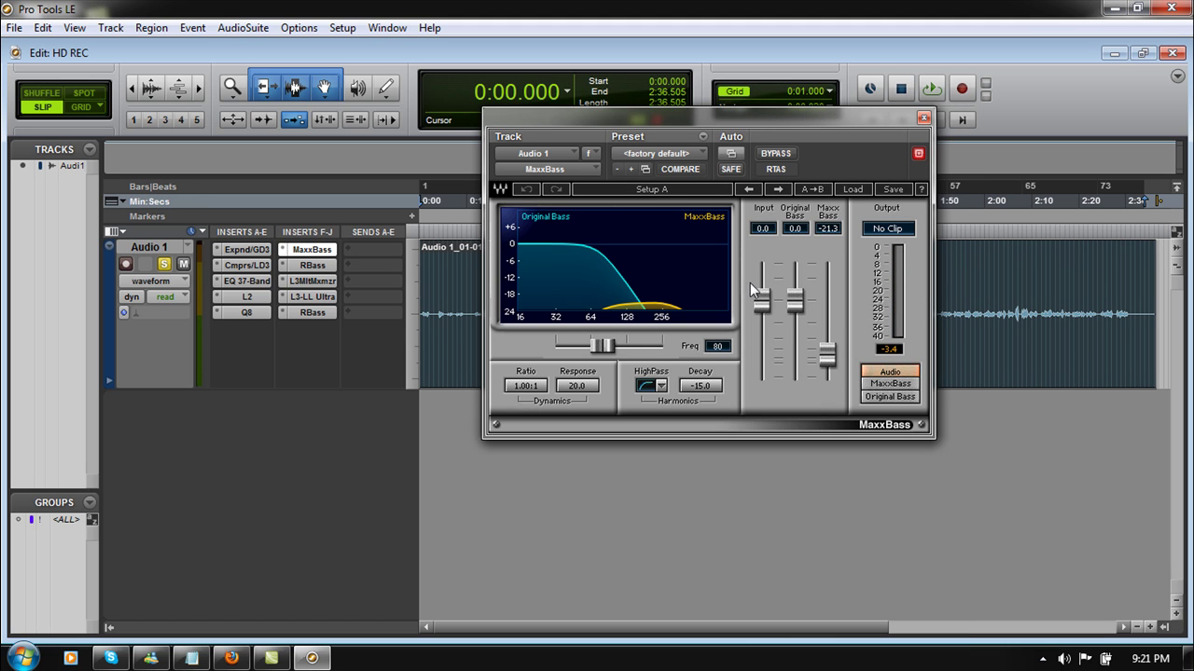
left_click(1013, 308)
left_click(312, 265)
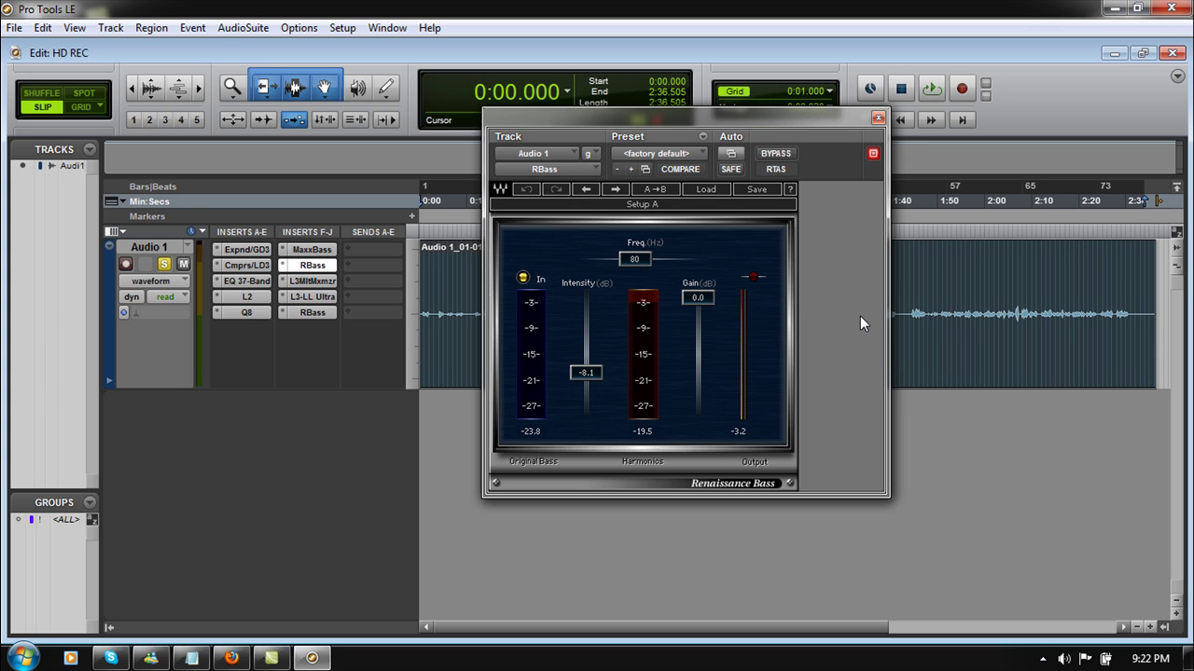
left_click(321, 281)
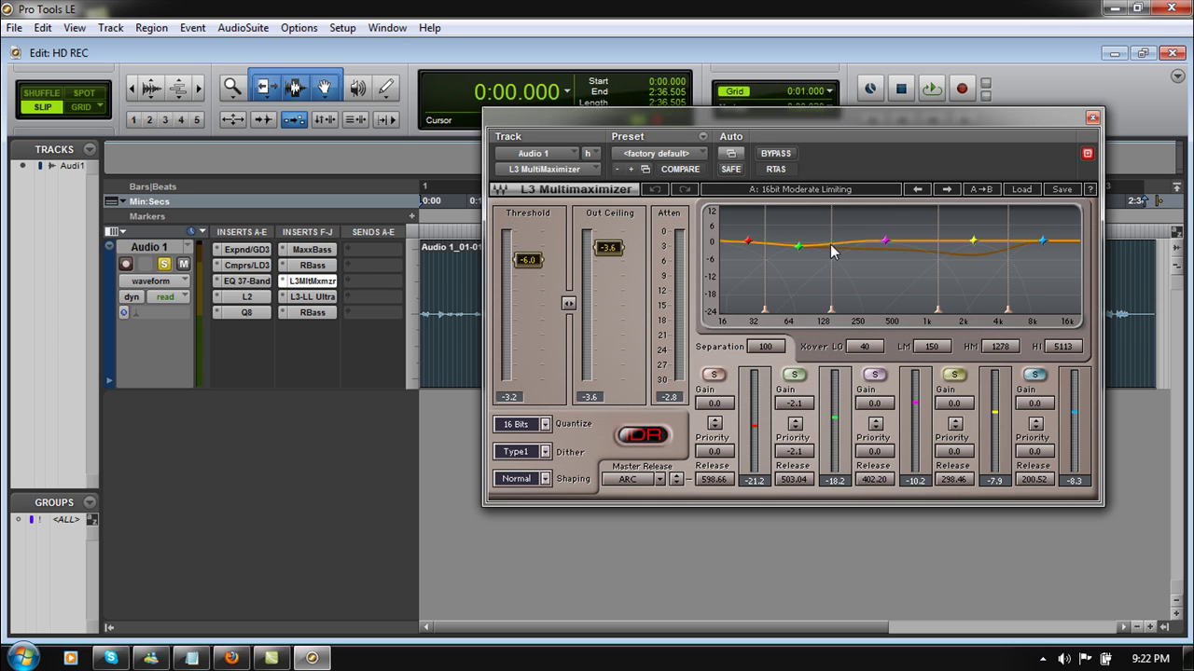
- Load the 16bit Moderate Limiting preset in the L3-LL Ultramaximizer insert and lower its out ceiling slightly
left_click(322, 297)
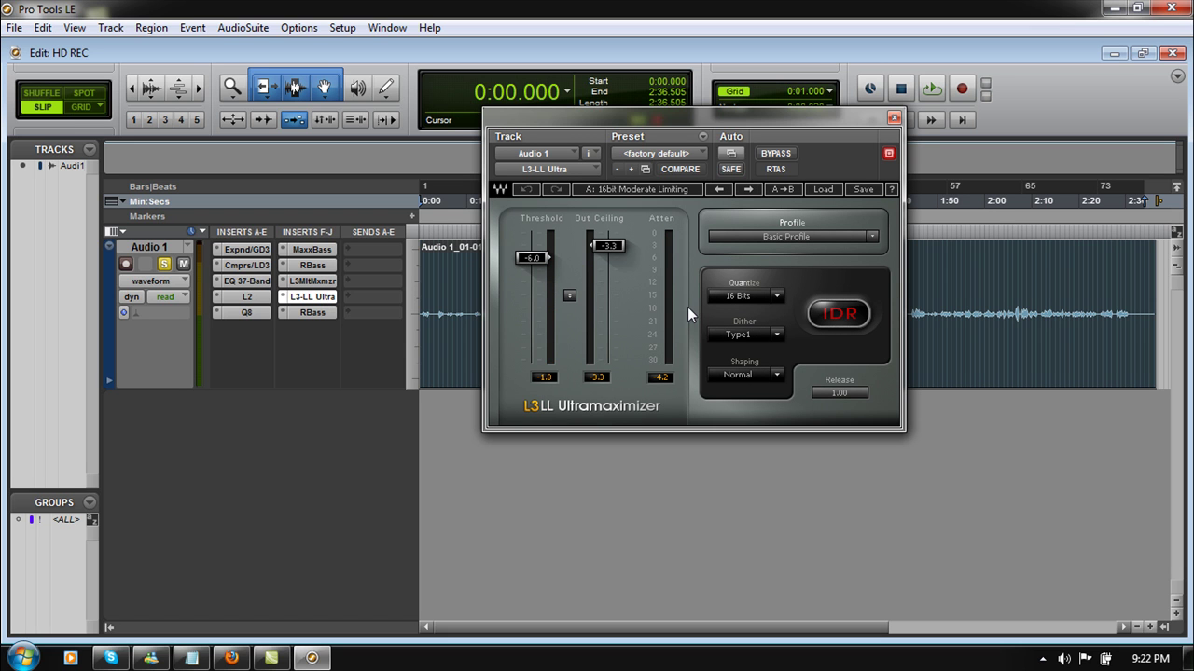
left_click(824, 188)
left_click(885, 267)
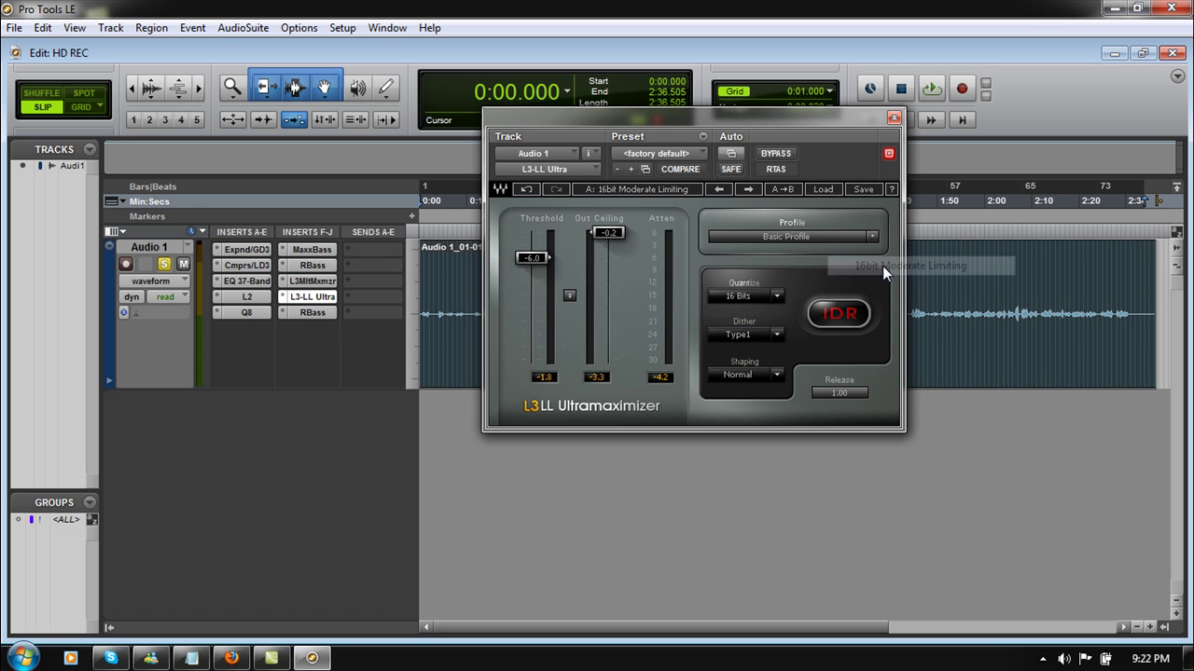
left_click(824, 190)
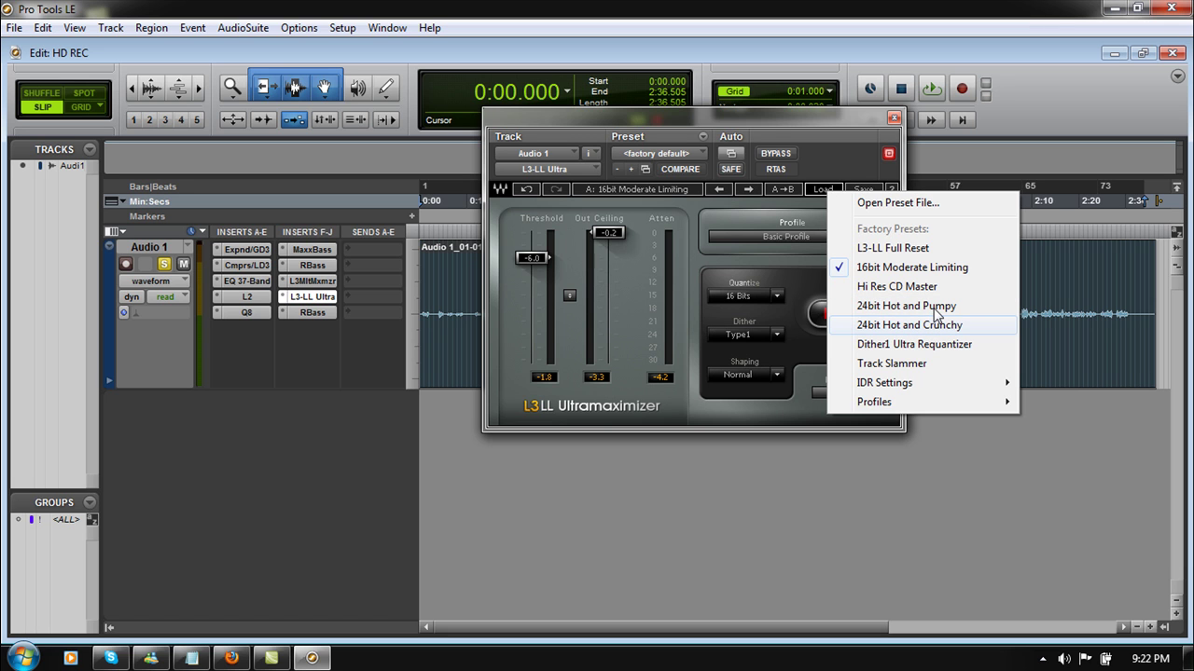
left_click(901, 268)
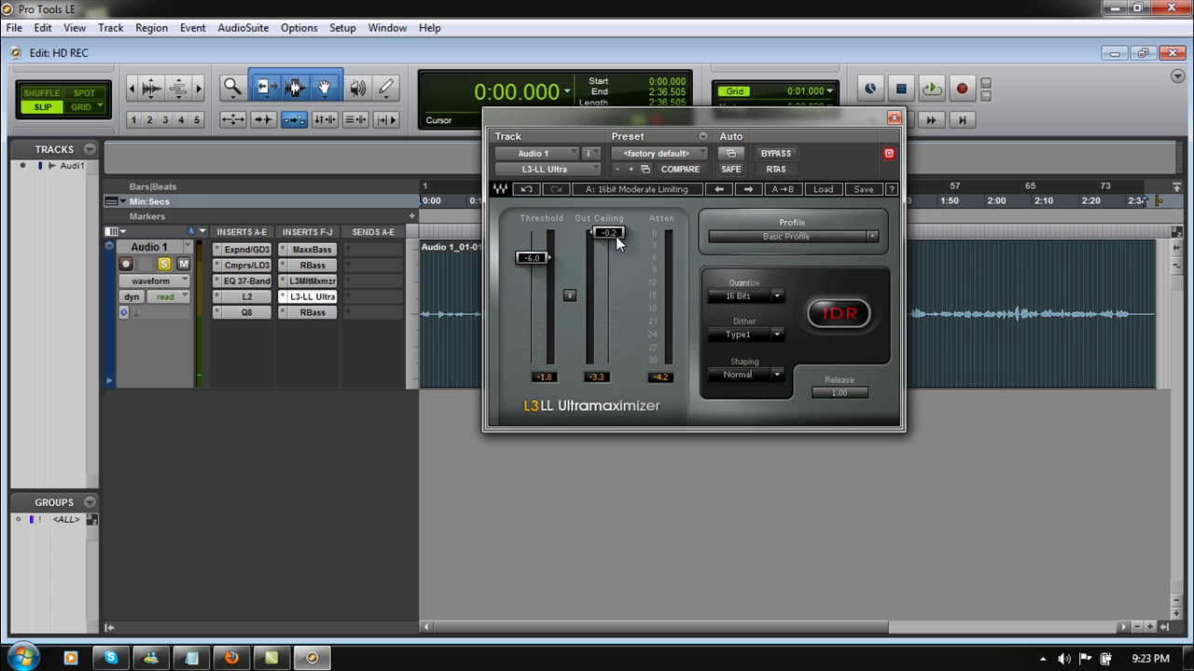
left_click_drag(615, 236, 608, 242)
- Raise the intensity of the first RBass insert, the one below MaxxBass, to 12.0 dB
left_click(319, 313)
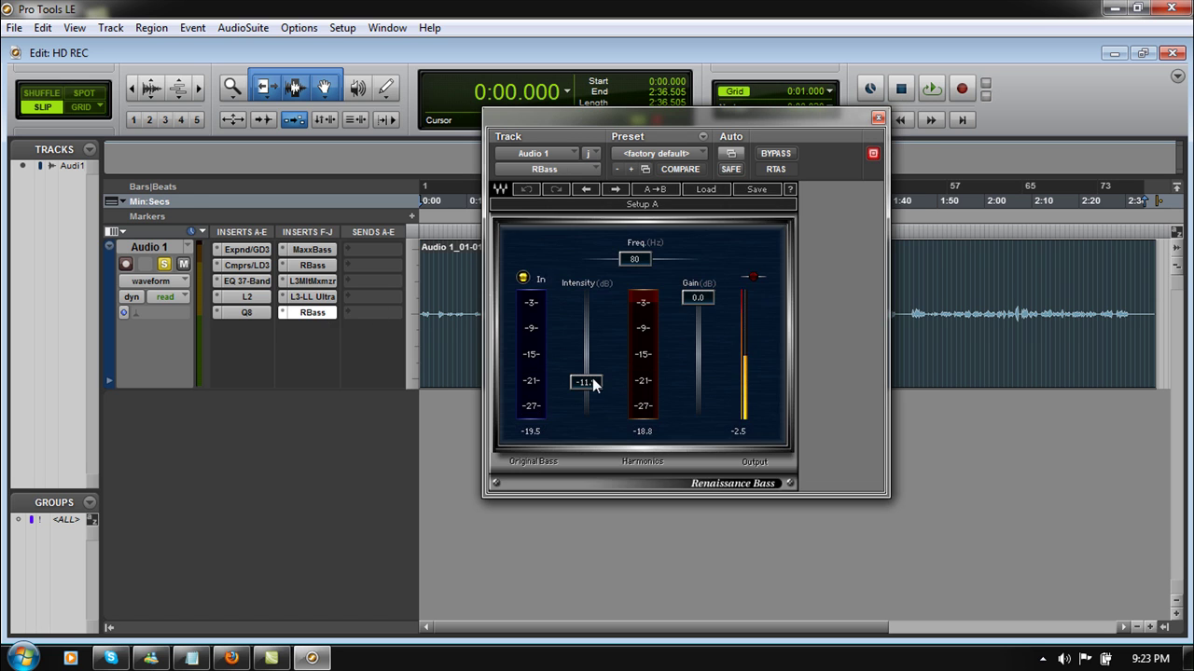
left_click(309, 265)
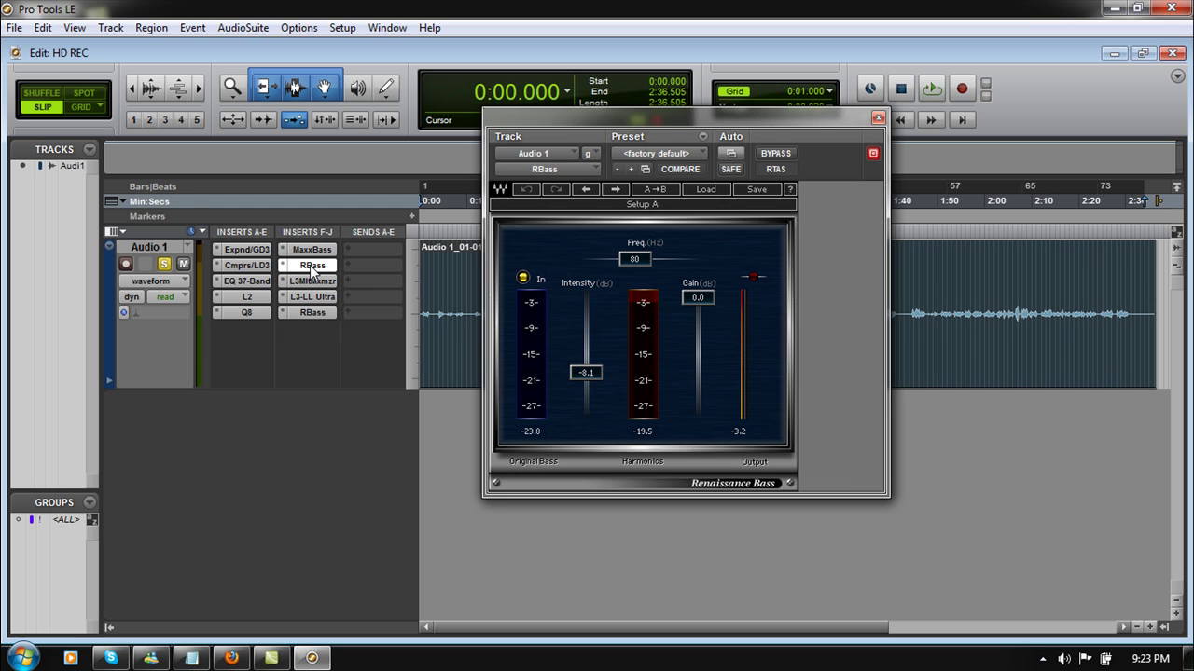
left_click_drag(590, 372, 586, 319)
- Set the intensity of the last RBass insert on Audio 1 to -13.1 dB and close its window
left_click(322, 313)
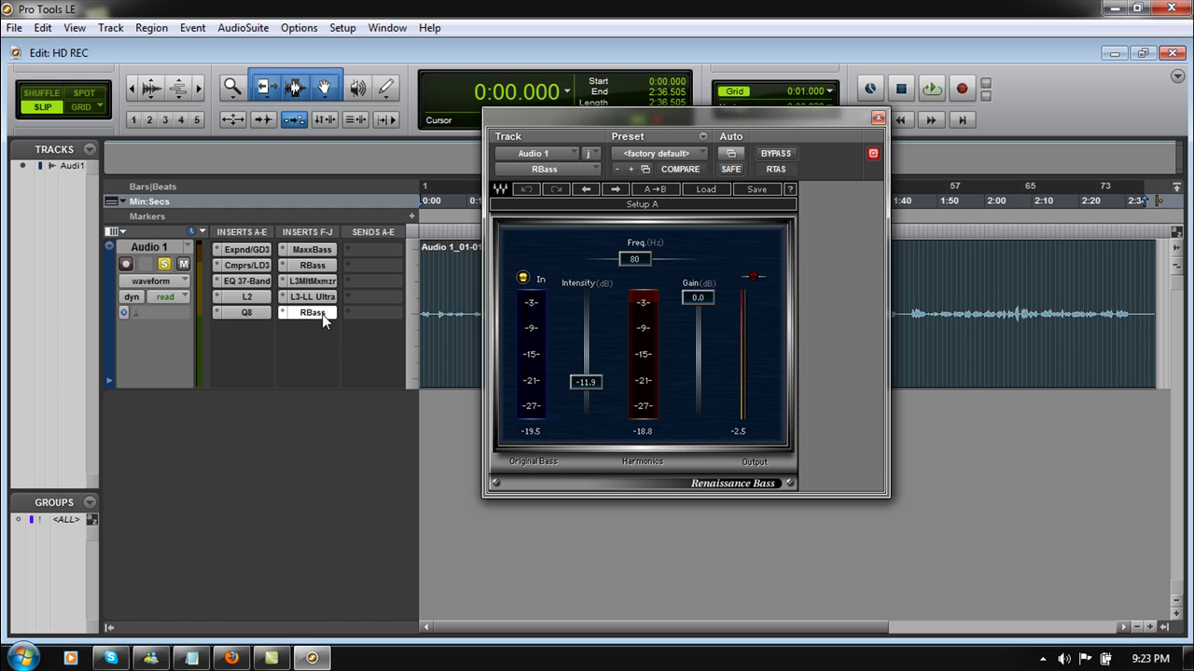
left_click_drag(591, 381, 591, 386)
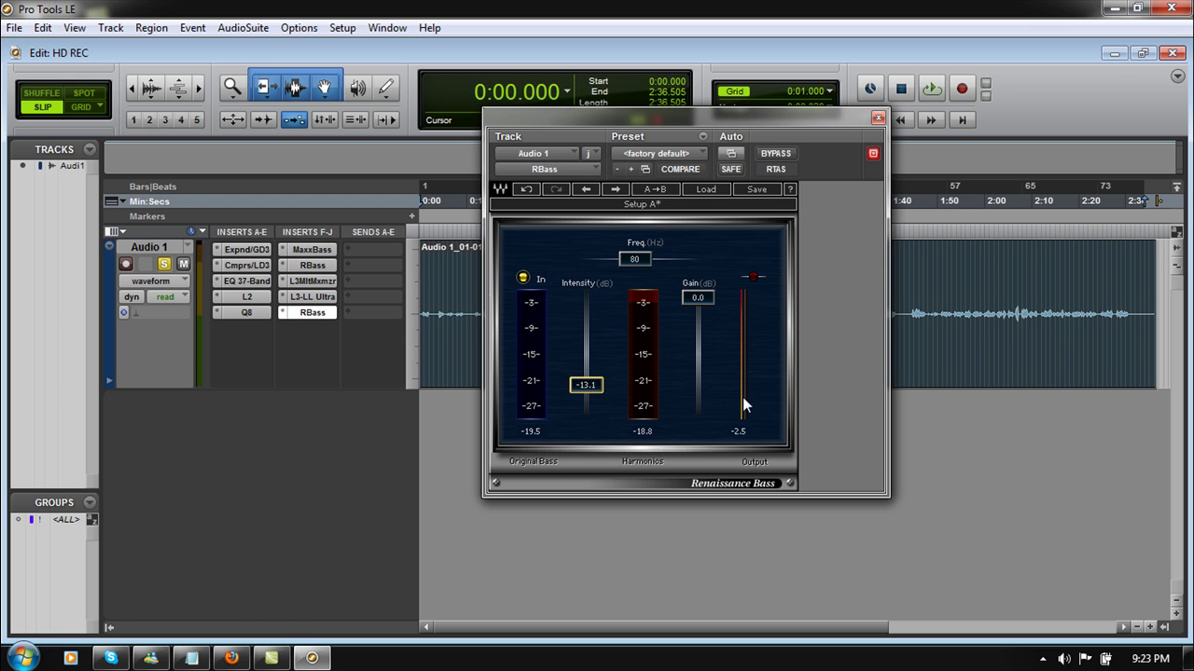
left_click(878, 120)
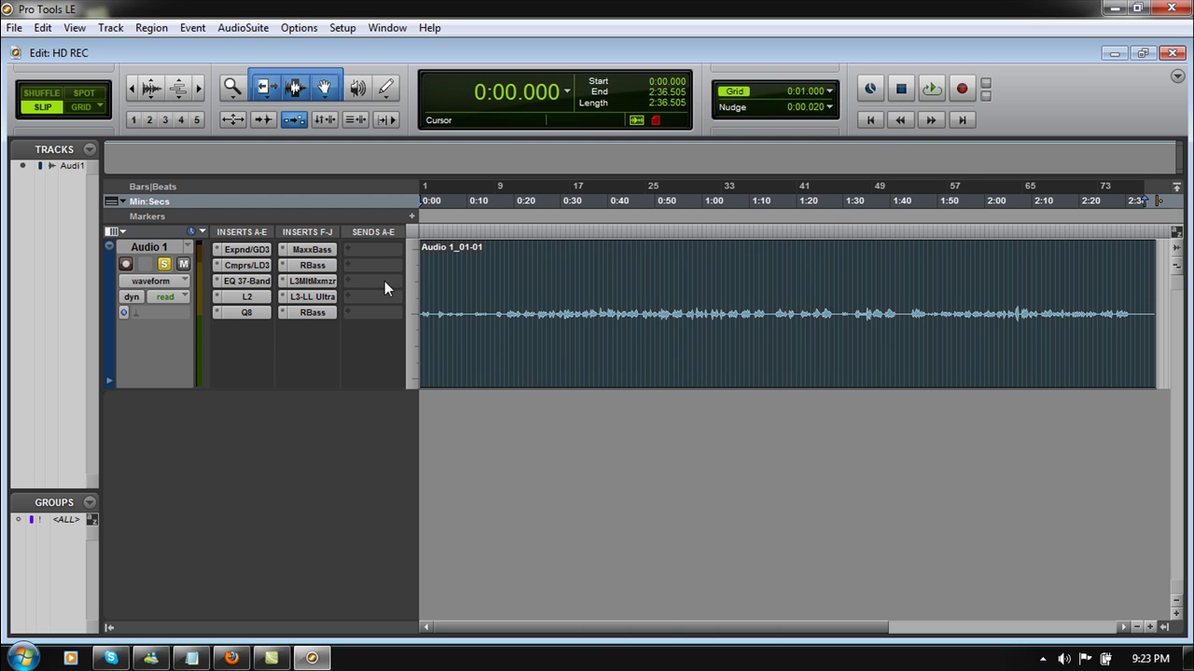
- Review the Audio 1 insert chain from the Expander/Gate through the first RBass, checking each plug-in's settings
left_click(241, 250)
left_click(256, 263)
left_click(254, 281)
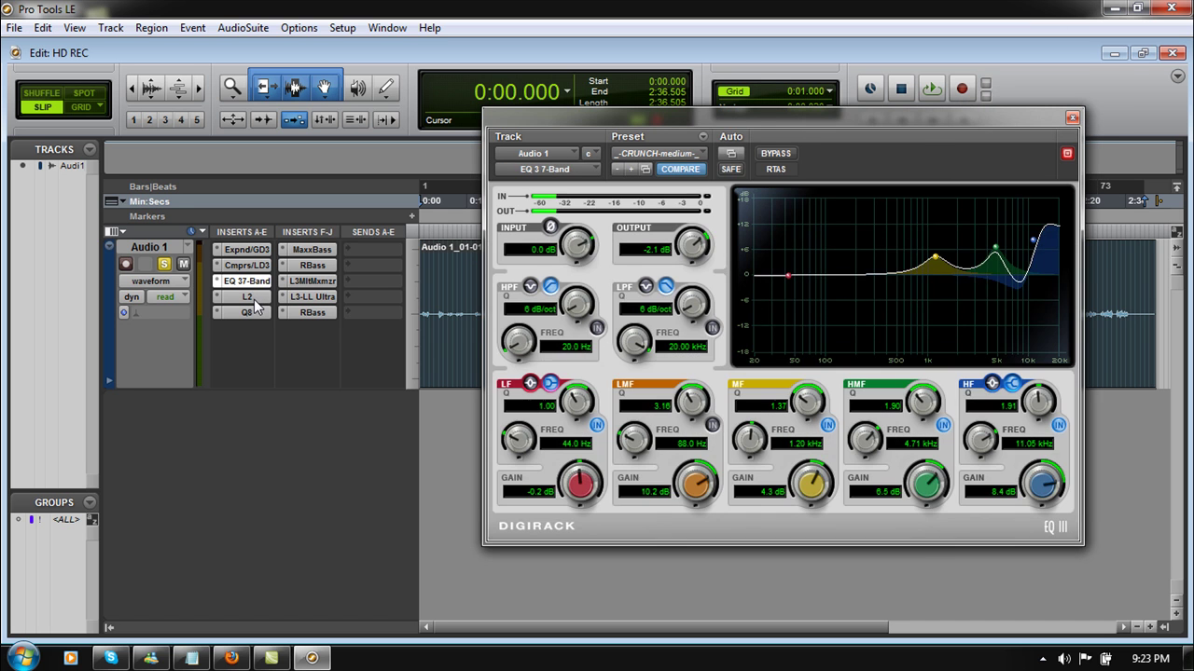
left_click(253, 299)
left_click(253, 315)
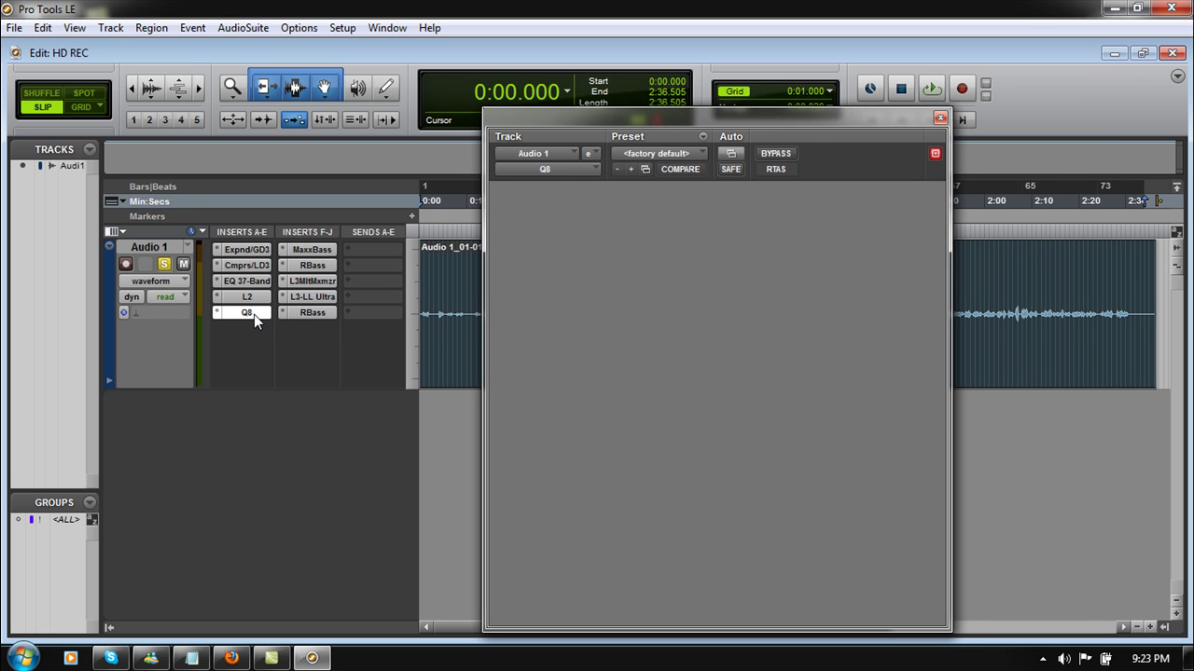
left_click(263, 298)
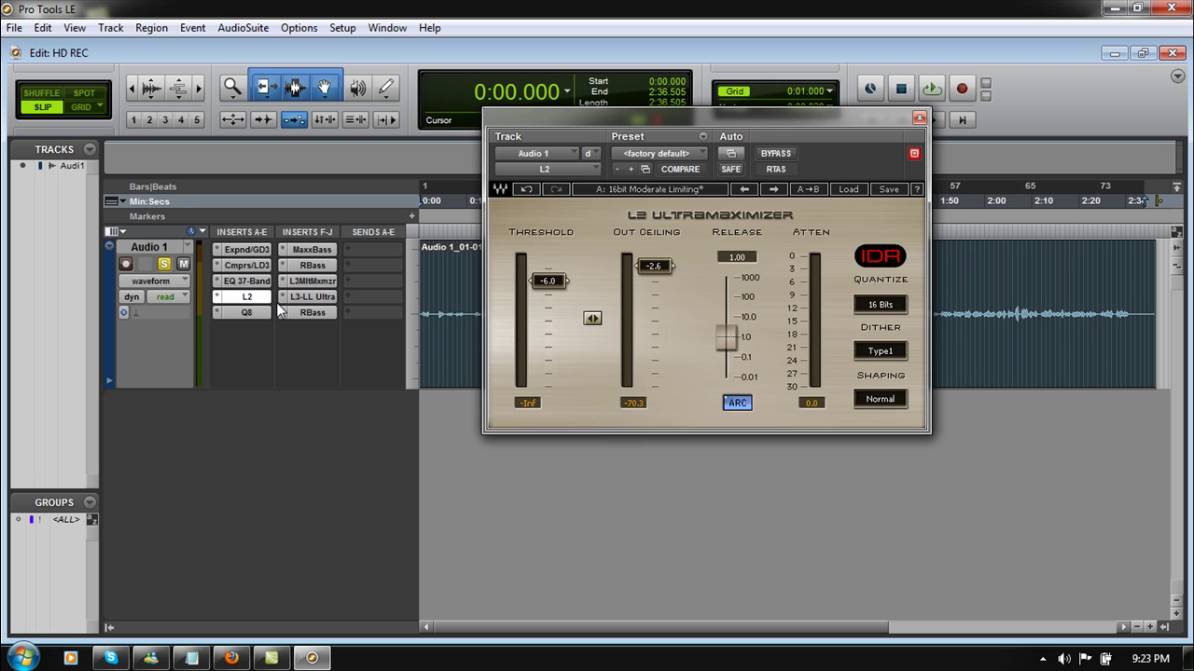
left_click(312, 250)
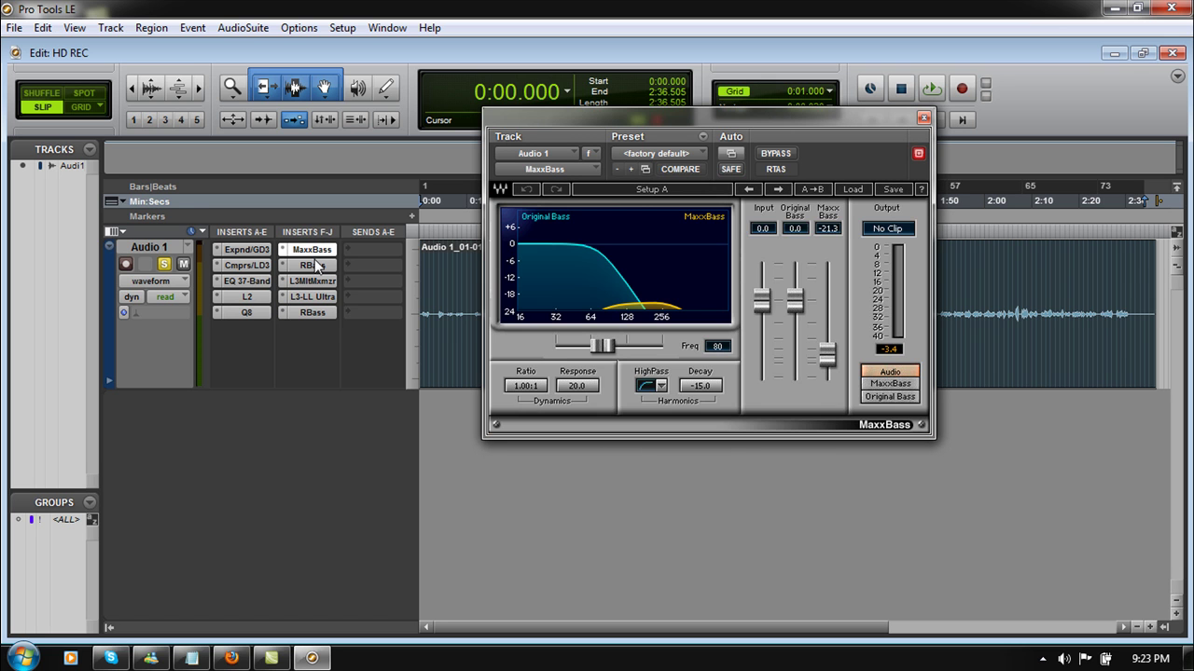
left_click(306, 266)
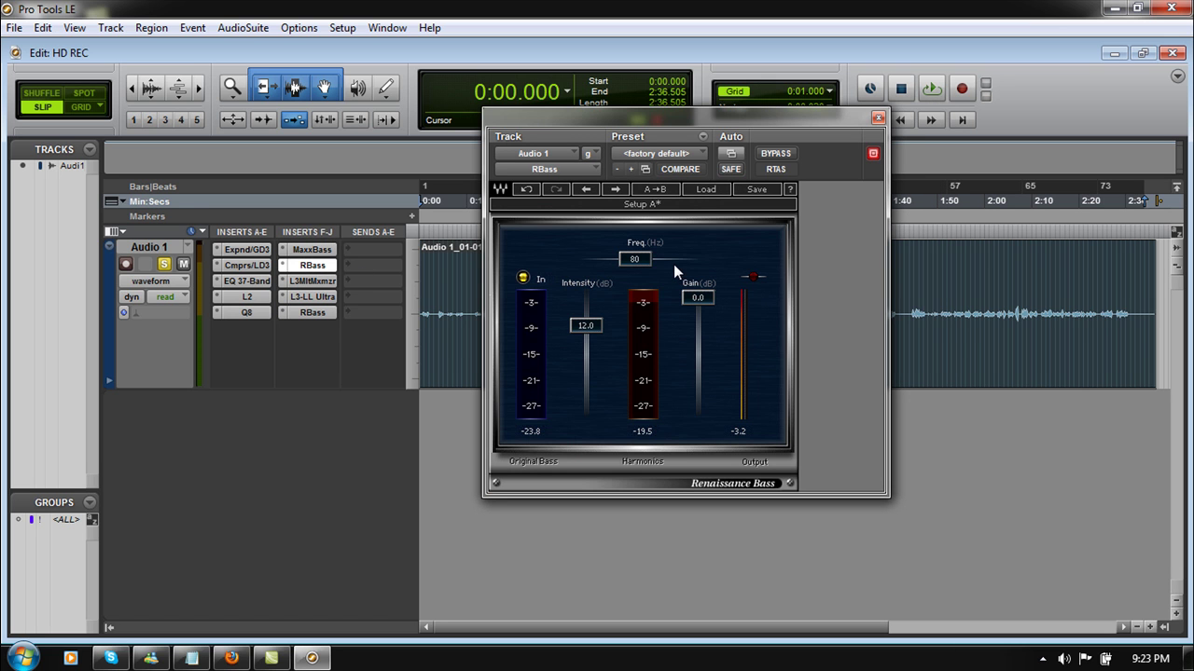
left_click(878, 119)
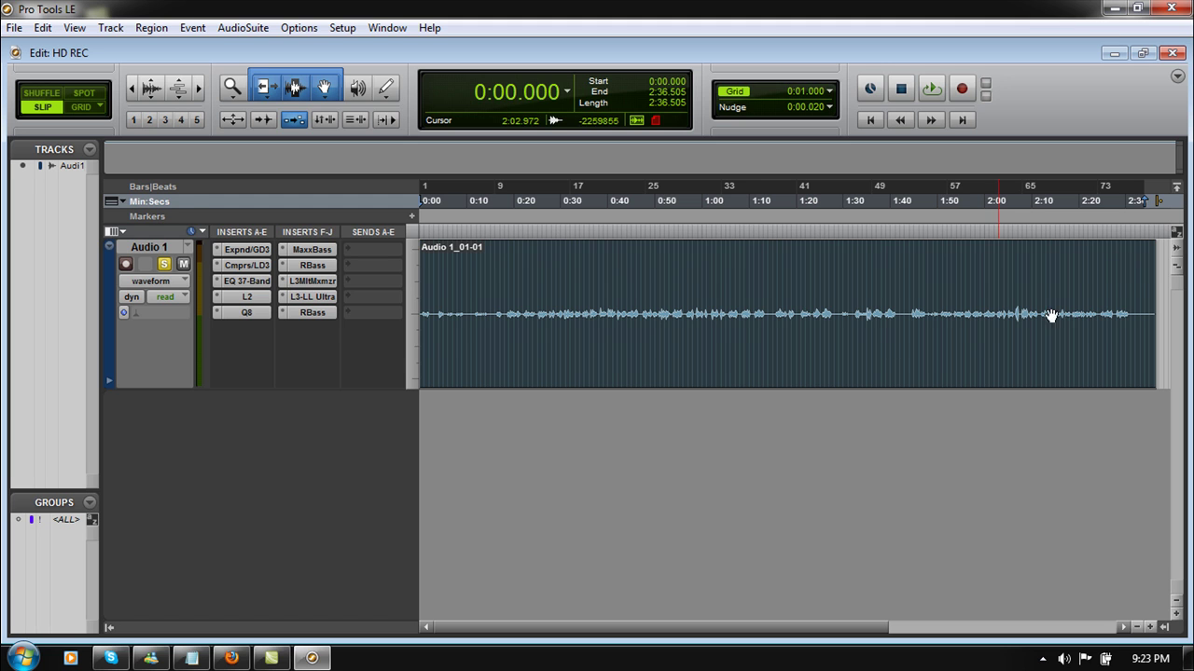
left_click(1116, 283)
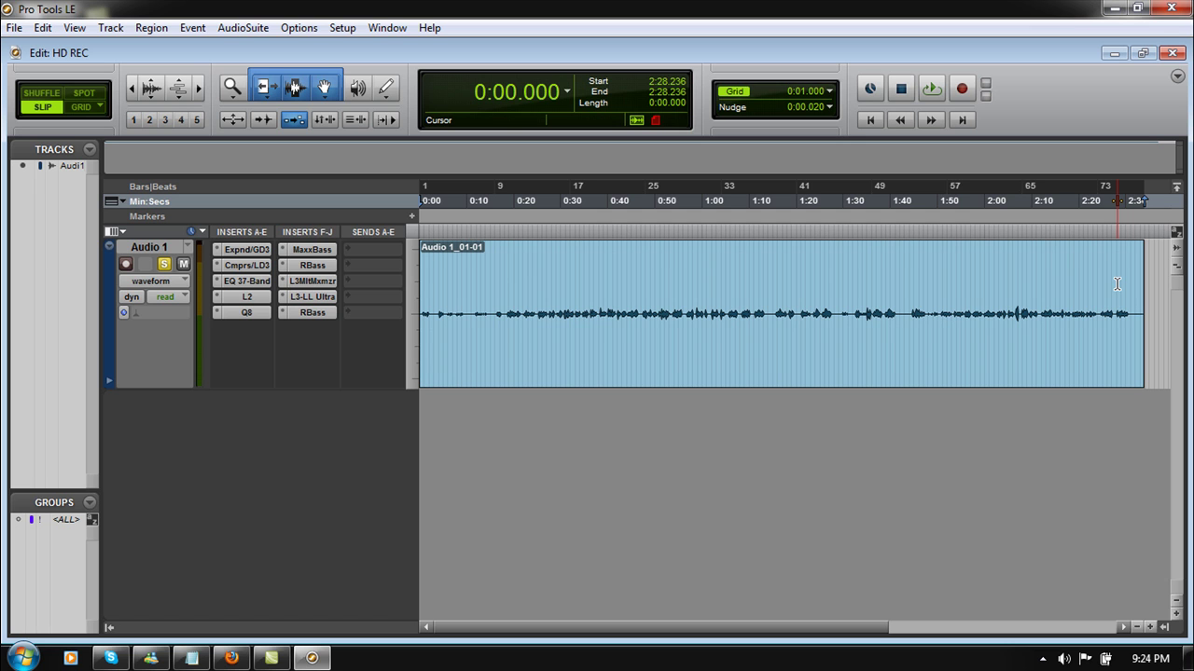
left_click(1121, 280)
left_click(1042, 659)
left_click(1027, 572)
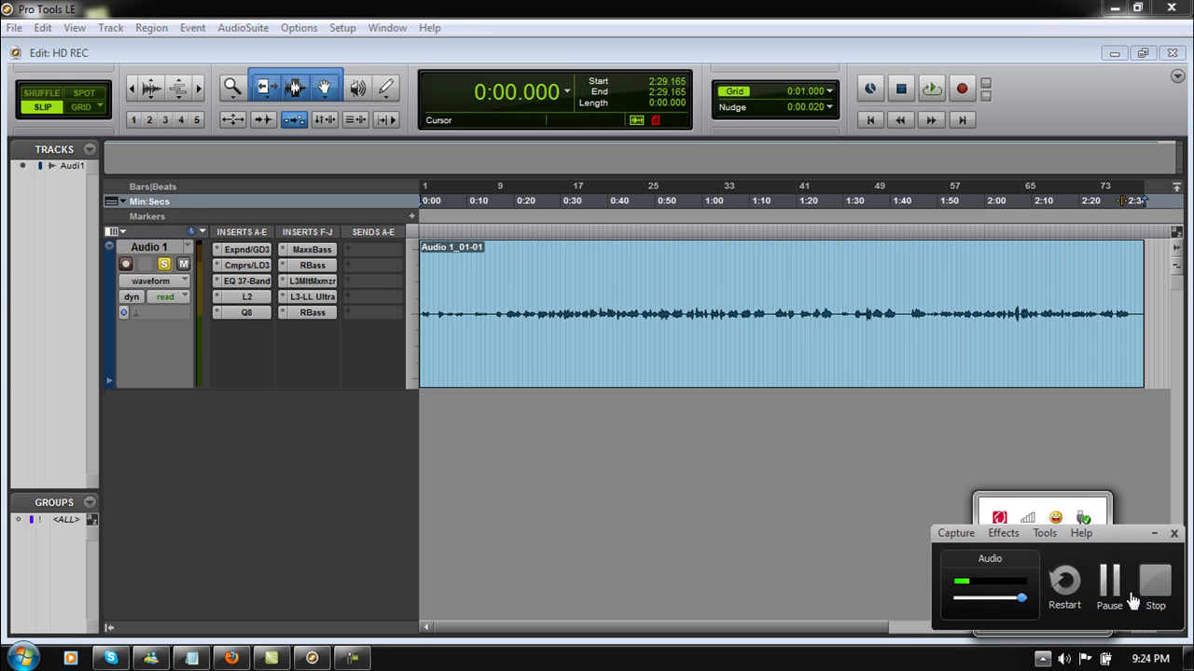